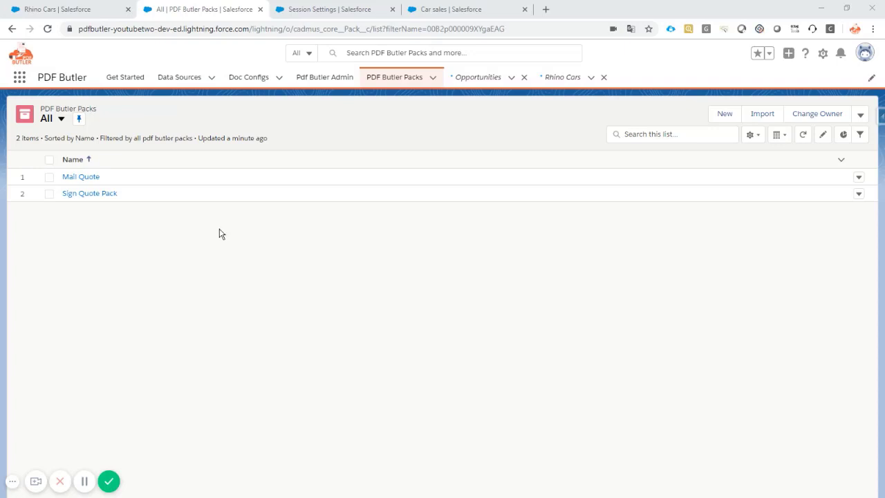
# Review the actionables and pack doc configs related to the Mail Quote pack, and return to the pack list
pyautogui.click(88, 178)
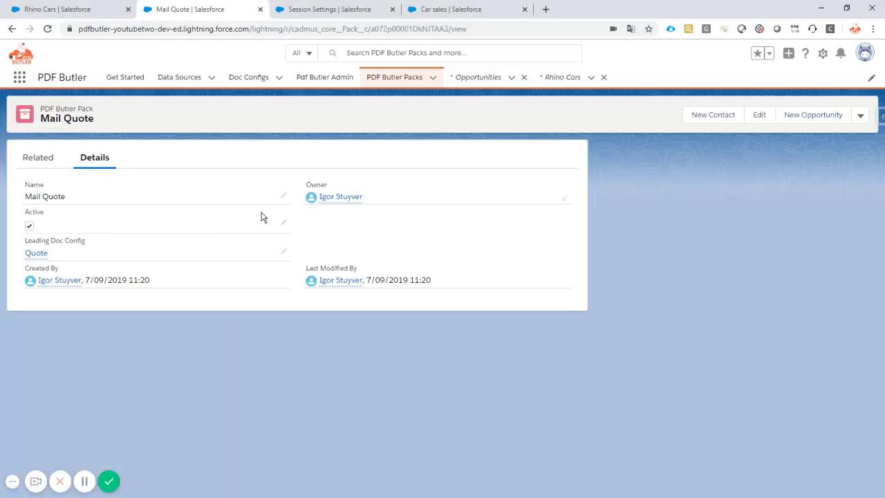
pyautogui.click(36, 159)
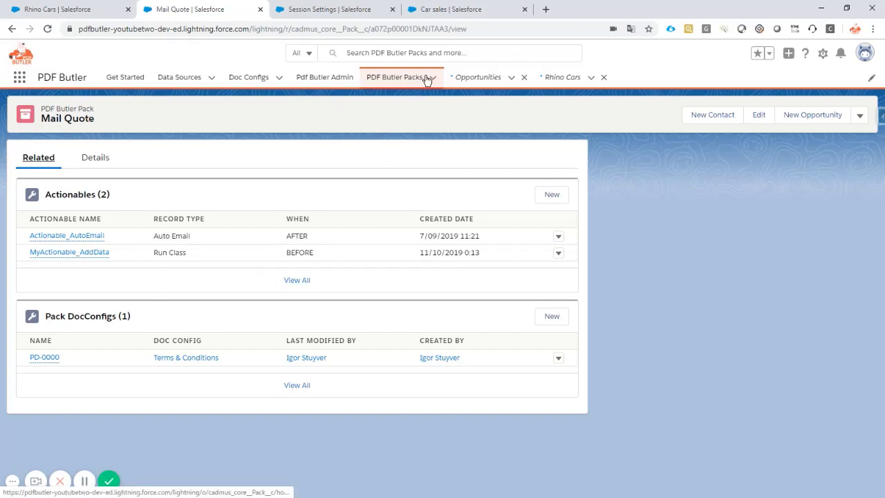
pyautogui.click(395, 78)
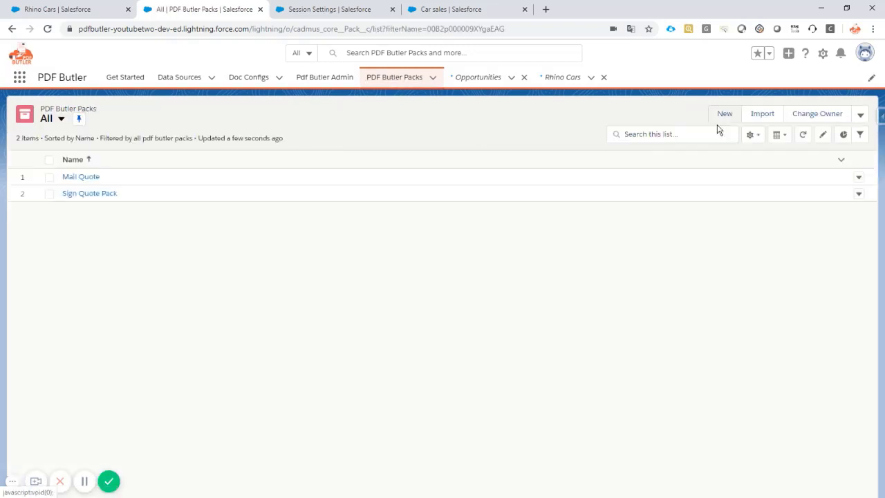
# Create an active PDF Butler pack named "2 DocConfig Pack" with Quote as its leading doc config
pyautogui.click(721, 116)
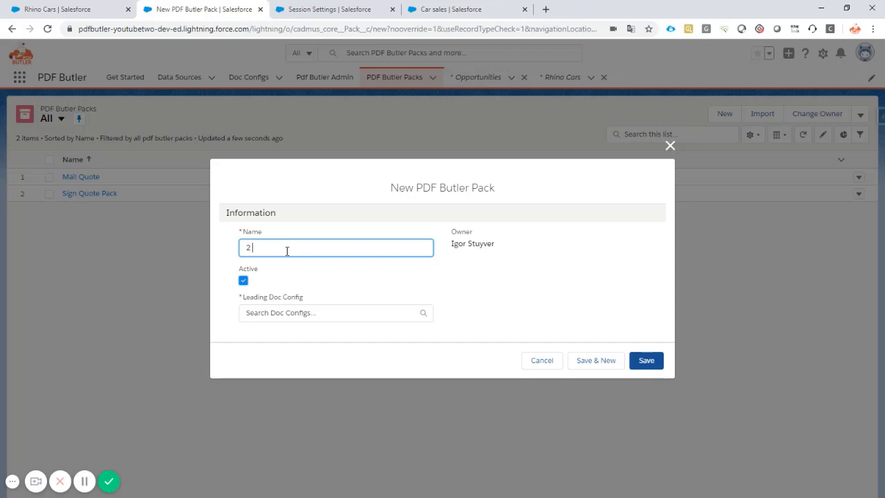
pyautogui.write('2 DocCOnfi')
pyautogui.write('Config Pack')
pyautogui.click(278, 312)
pyautogui.scroll(-1, 350, 315)
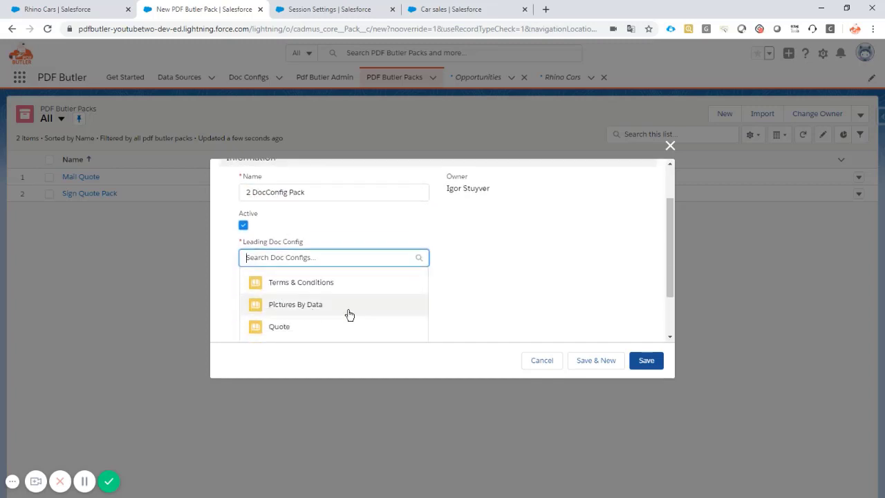
pyautogui.scroll(-2, 330, 316)
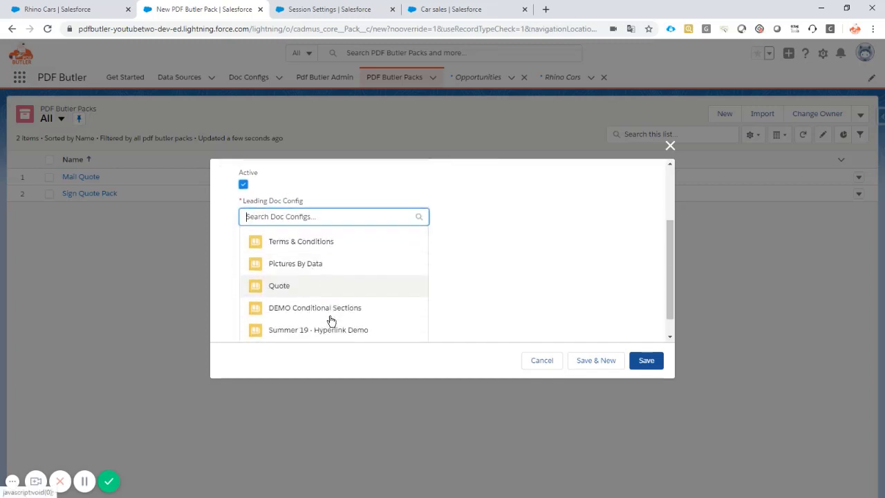
pyautogui.click(306, 273)
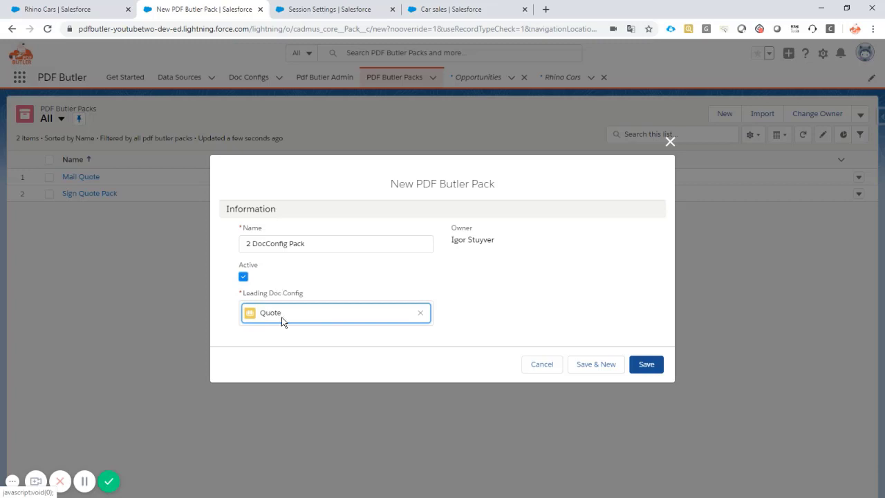
pyautogui.click(648, 365)
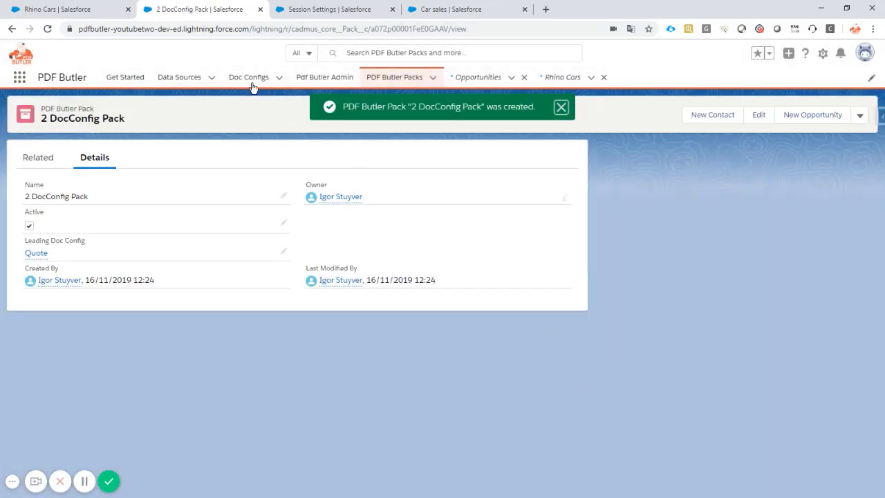
# Check the delivery option of the pack's leading Quote doc config and return to the pack
pyautogui.click(36, 253)
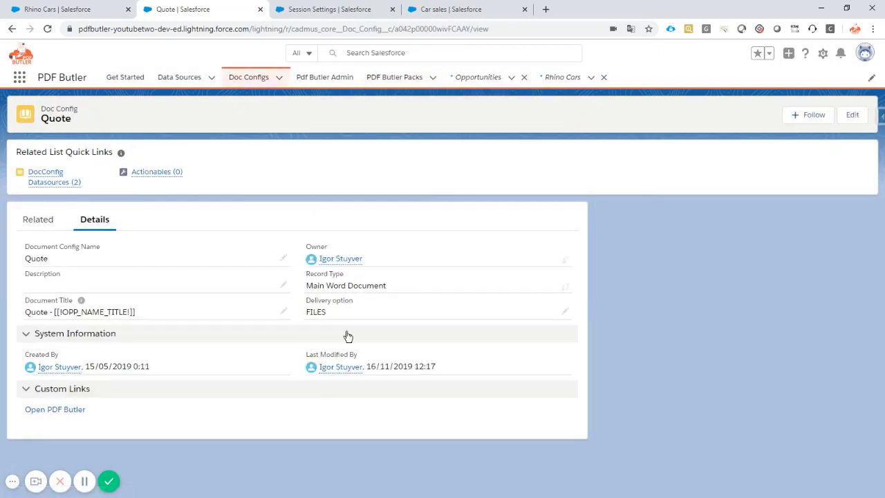
pyautogui.moveTo(310, 300); pyautogui.dragTo(335, 319)
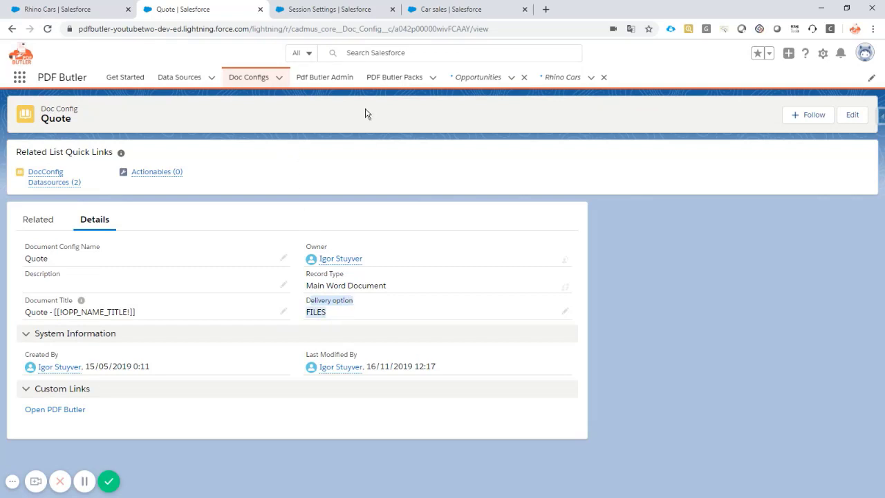
pyautogui.click(12, 29)
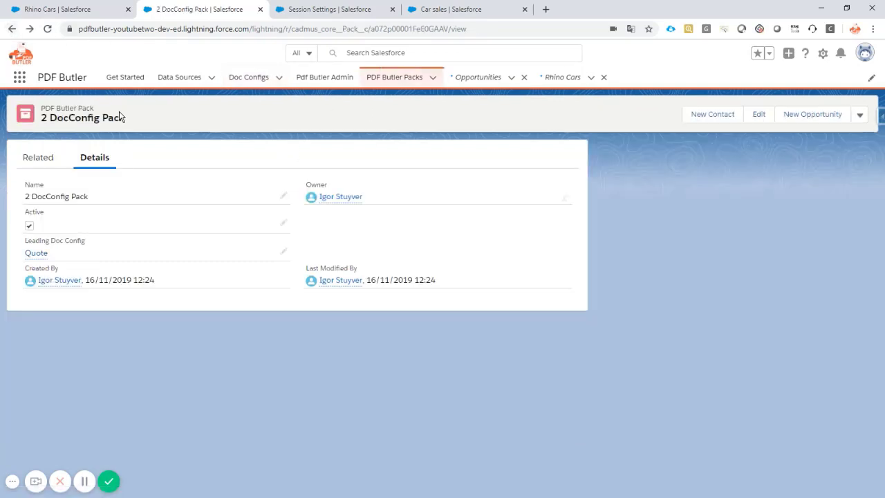
# Add a pack doc config to 2 DocConfig Pack using Terms & Conditions with order 1
pyautogui.click(35, 163)
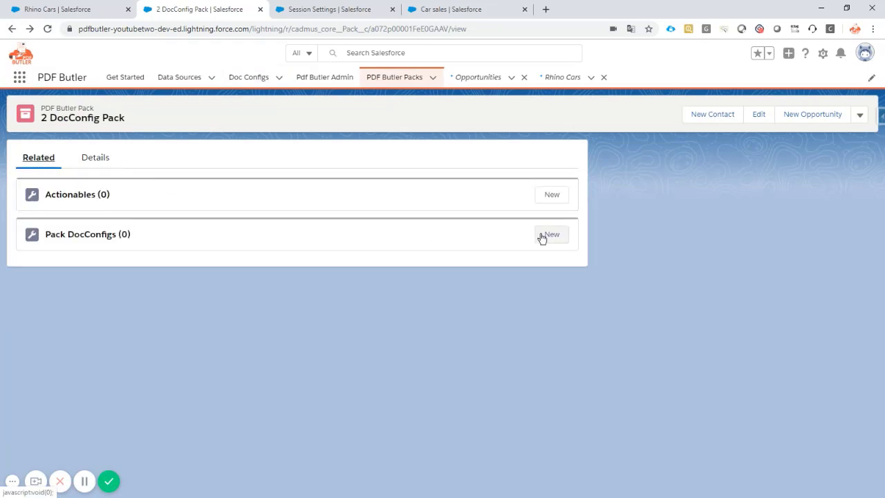
pyautogui.click(553, 235)
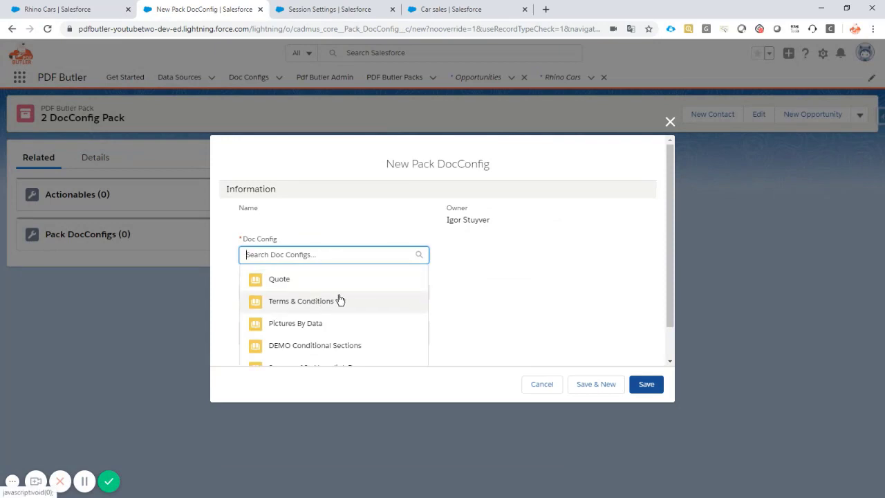
pyautogui.scroll(-1, 341, 299)
pyautogui.click(341, 263)
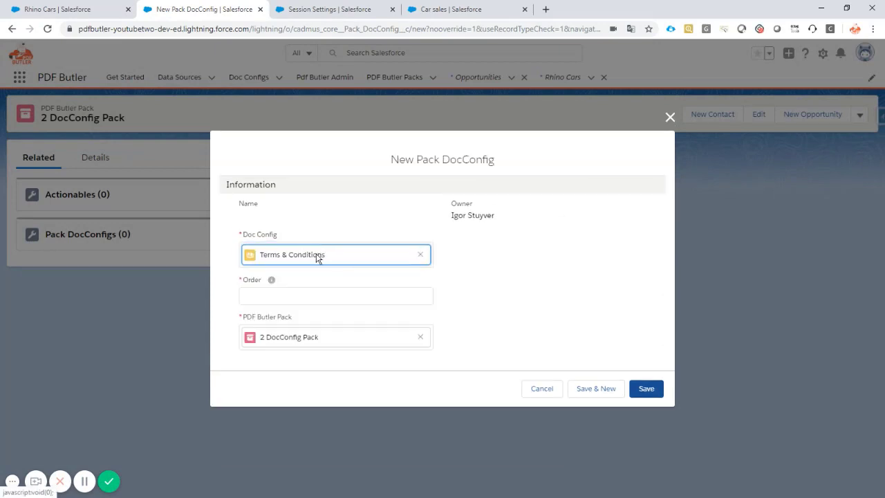
pyautogui.click(280, 297)
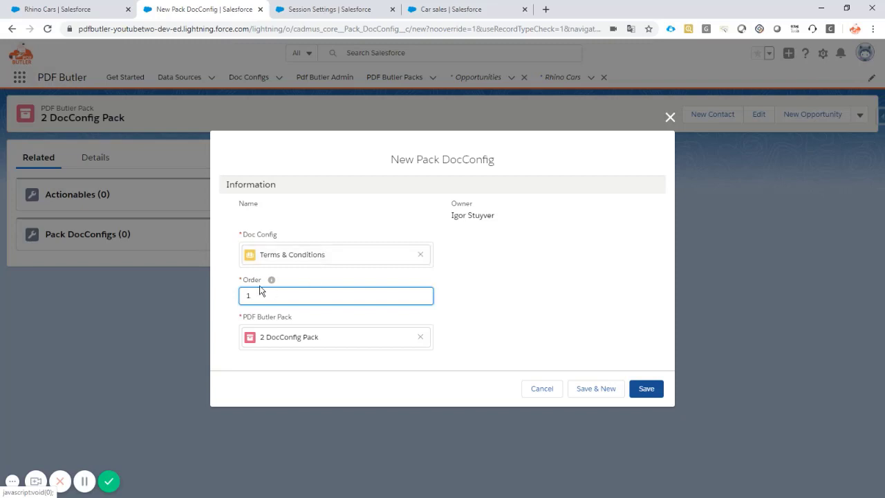
pyautogui.click(646, 388)
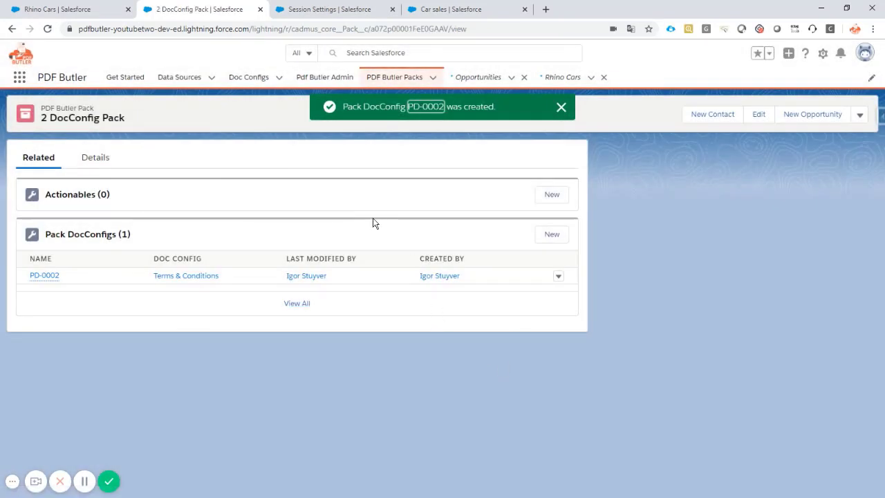
# Review the pack's leading doc config in its details and its related pack doc configs
pyautogui.click(97, 159)
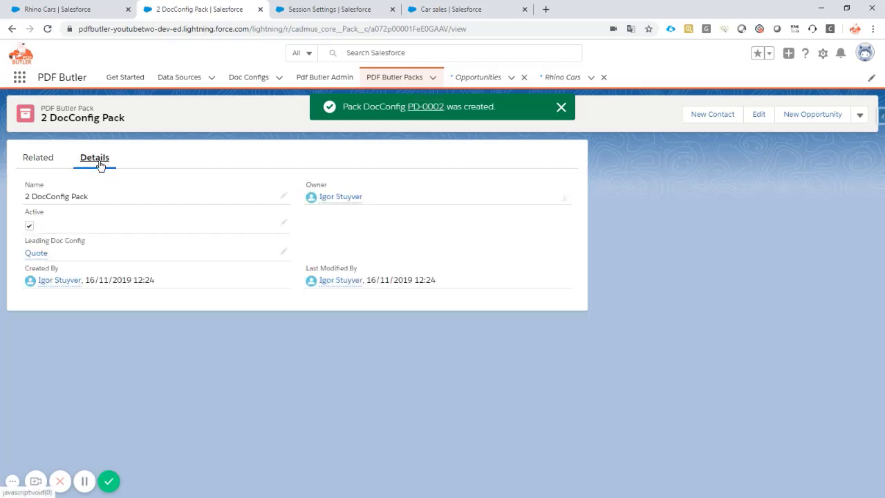
pyautogui.click(29, 156)
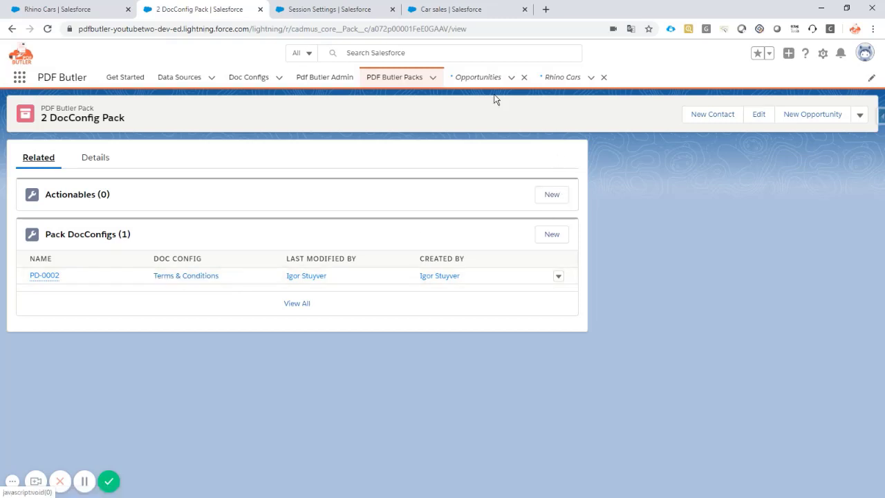
# Open the Rhino Cars opportunity's page for editing and delete the PDF Butler Document Selection component from its Activity section
pyautogui.click(476, 81)
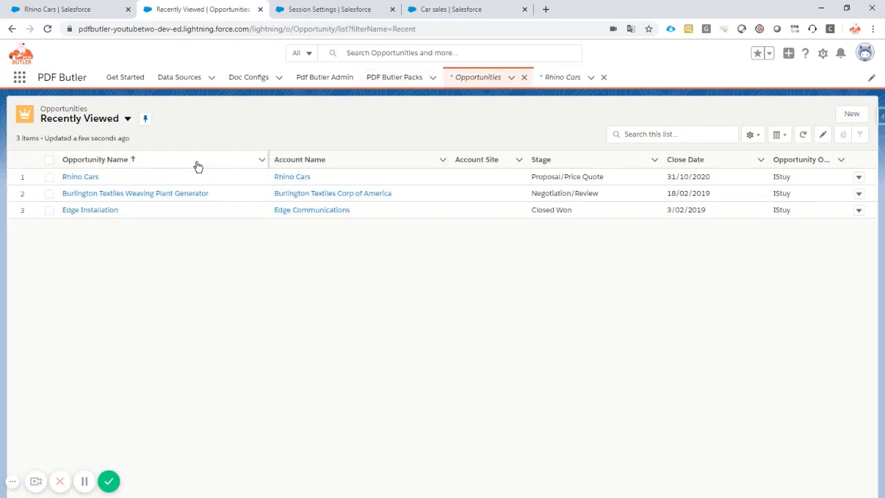
pyautogui.click(83, 178)
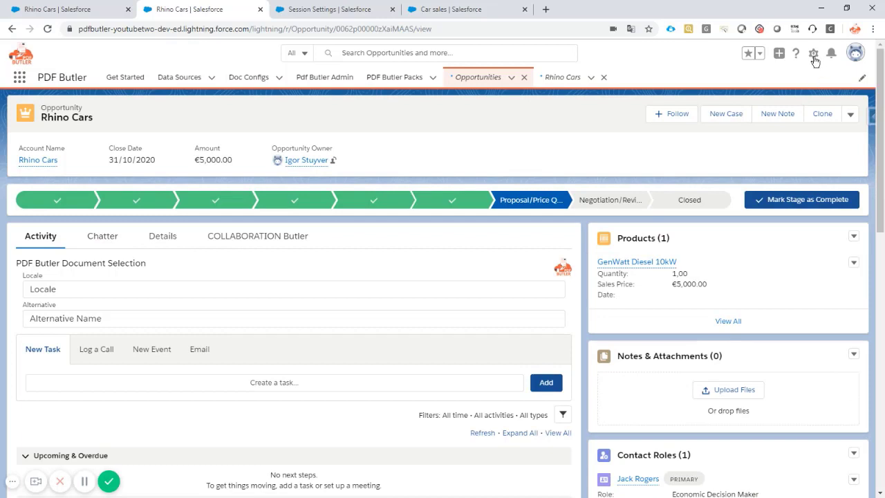
pyautogui.click(815, 61)
pyautogui.click(743, 178)
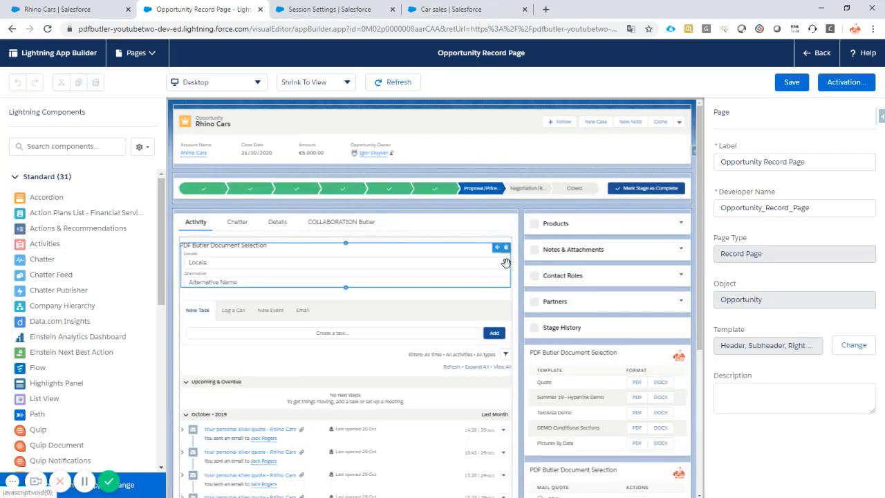
pyautogui.click(505, 247)
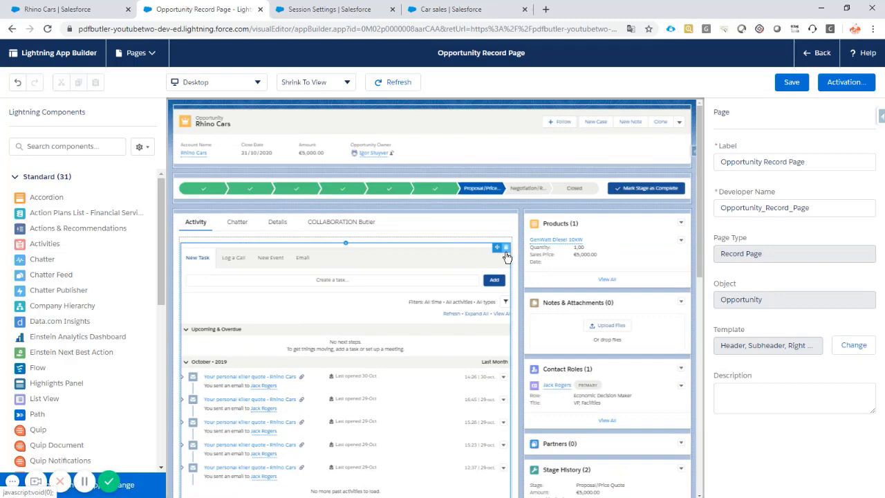
# Add a PDF Butler DocConfigs component above Products, with "Locale required?" and "Alternatives enabled?" turned off
pyautogui.scroll(-3, 118, 382)
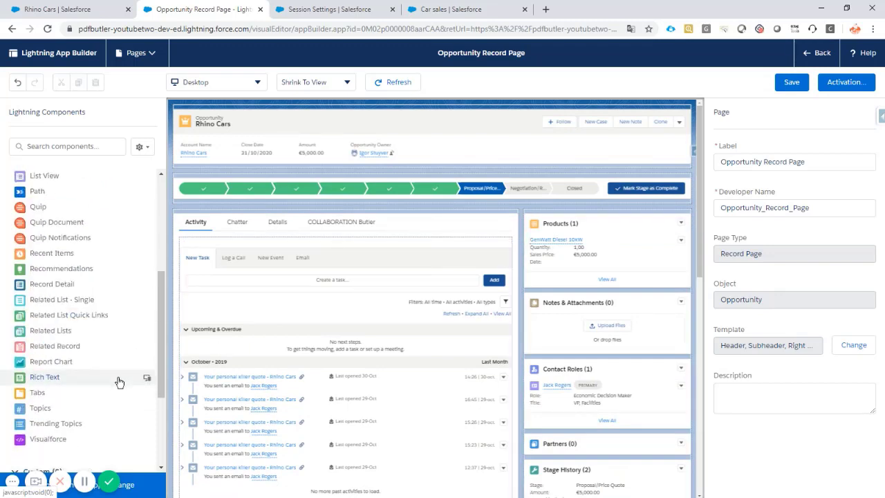
pyautogui.scroll(-2, 118, 382)
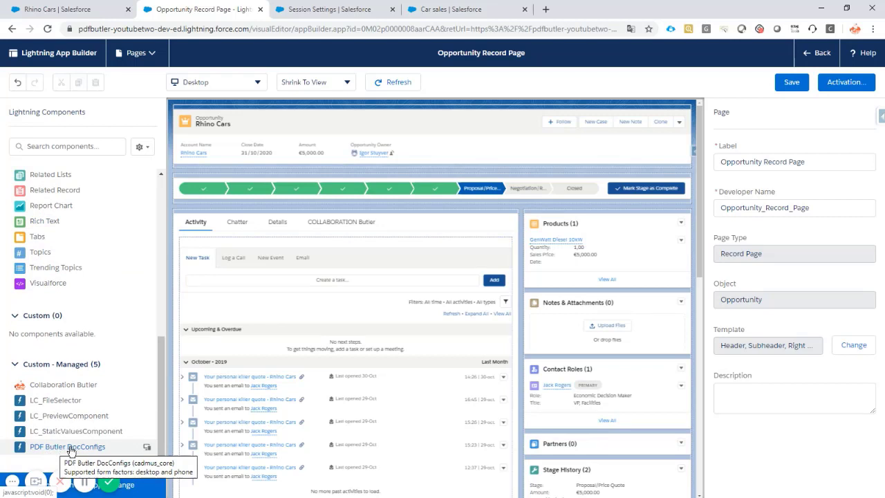
pyautogui.moveTo(69, 451); pyautogui.dragTo(547, 228)
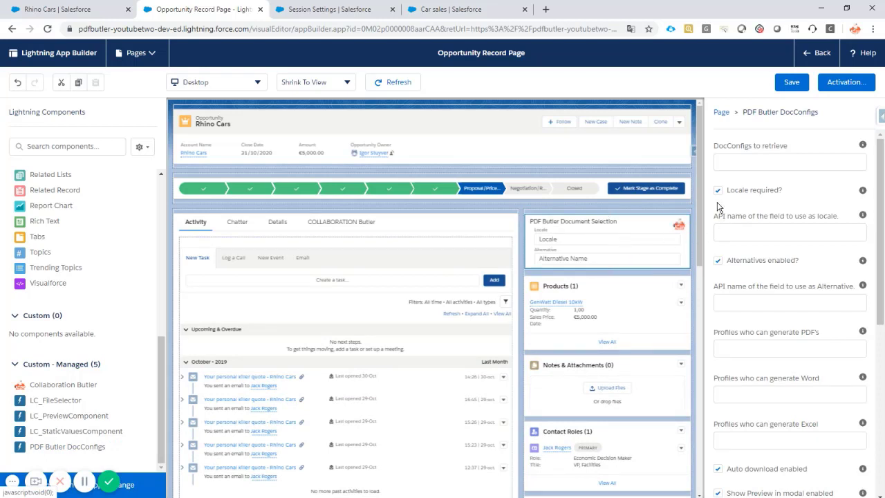
pyautogui.click(719, 192)
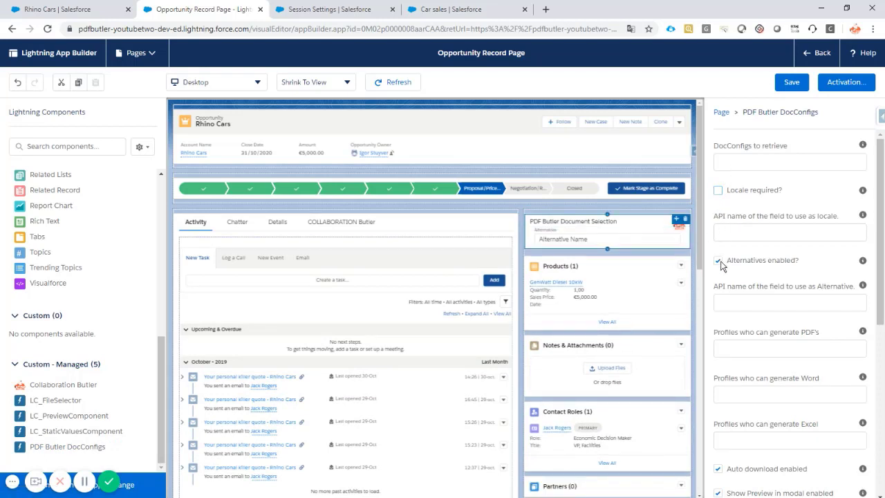
pyautogui.click(719, 262)
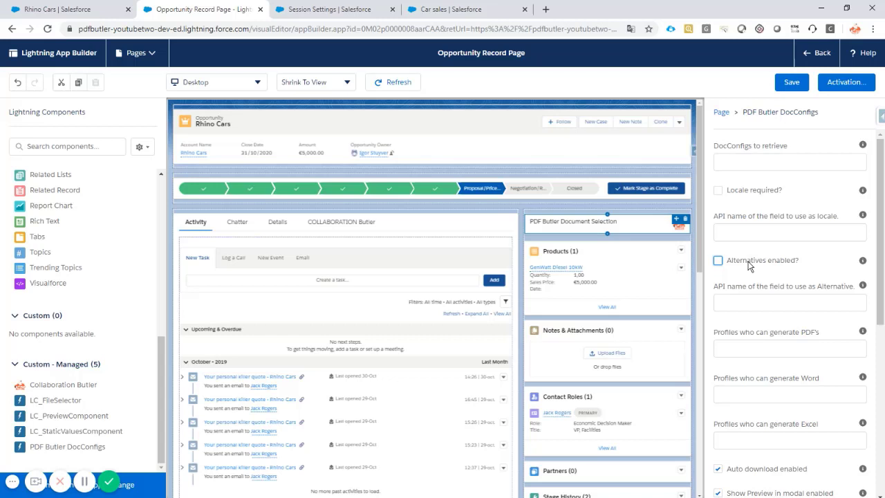
# Set the new component's Pack Id to a072p00001FeE0GAAV, the record ID copied from the URL of 2 DocConfig Pack
pyautogui.scroll(-4, 756, 228)
pyautogui.scroll(-1, 756, 229)
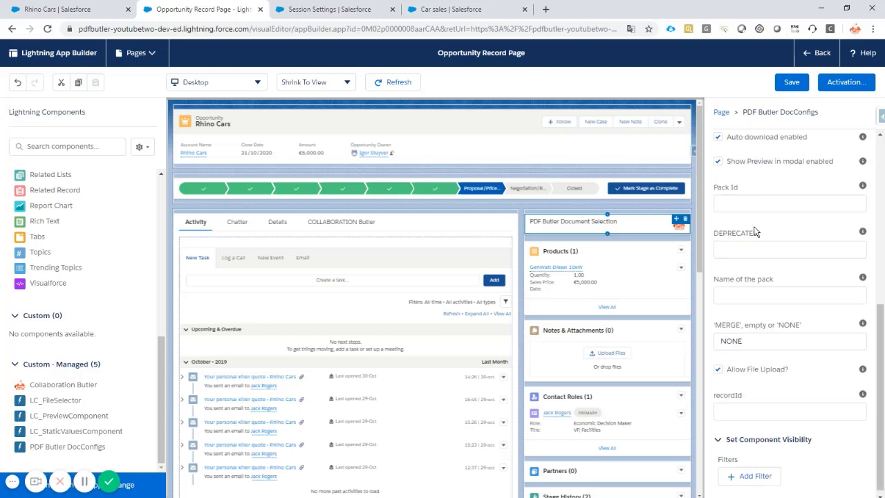
pyautogui.click(751, 203)
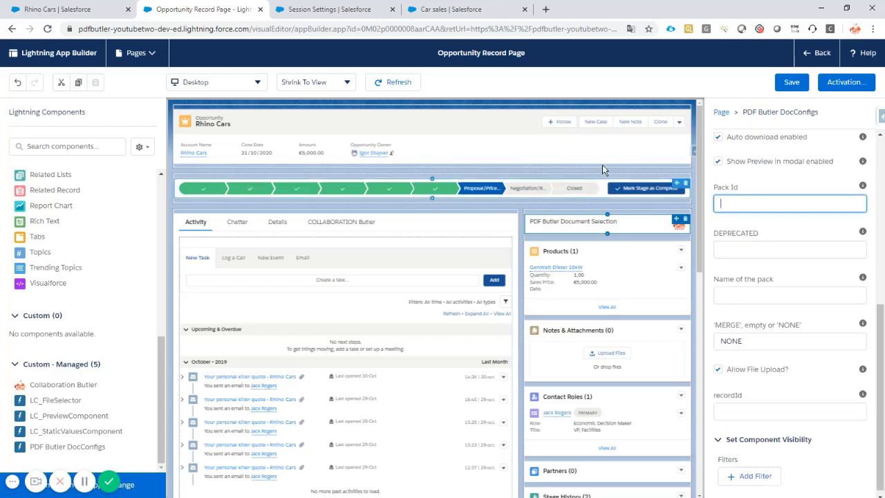
pyautogui.click(72, 11)
pyautogui.click(395, 78)
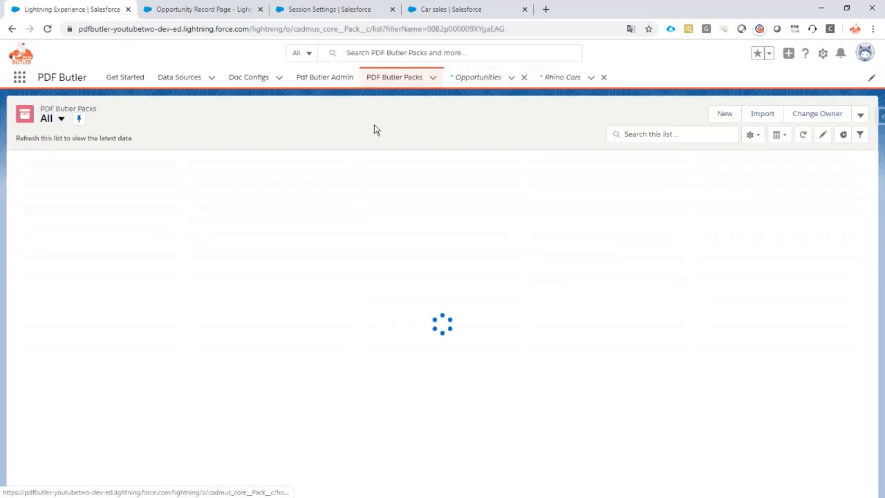
pyautogui.click(92, 210)
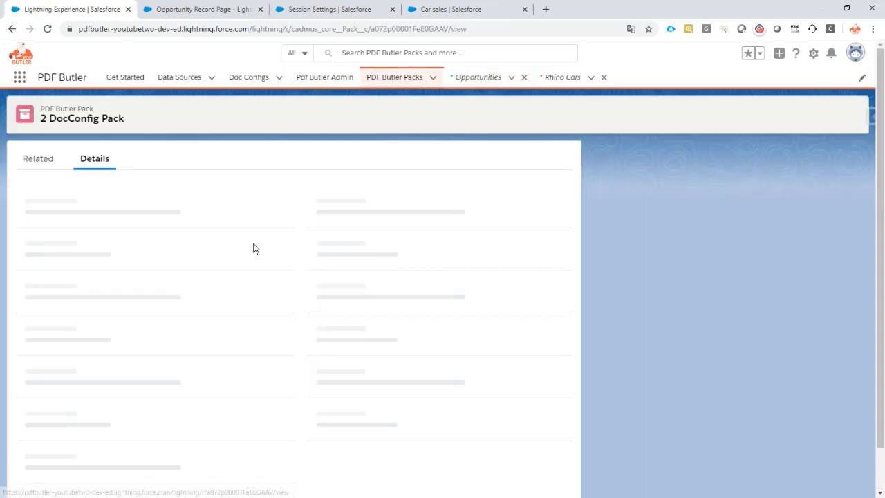
pyautogui.click(402, 28)
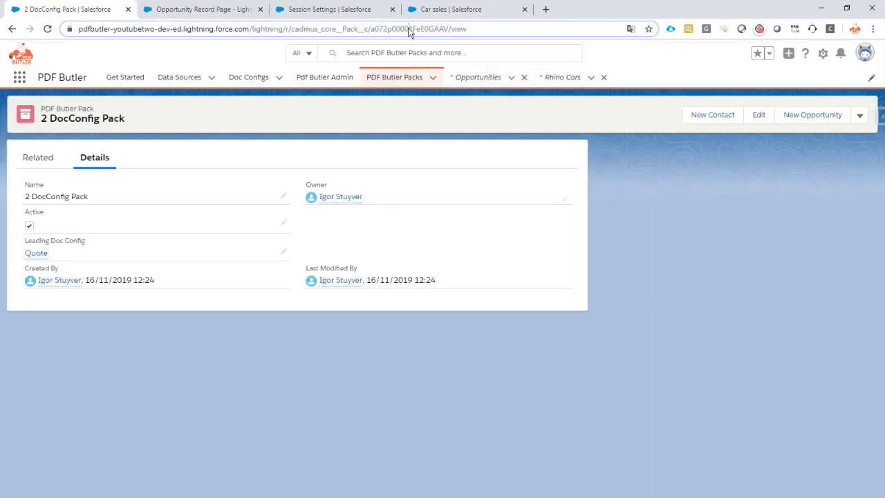
pyautogui.doubleClick(410, 30)
pyautogui.hotkey('ctrl', 'c')
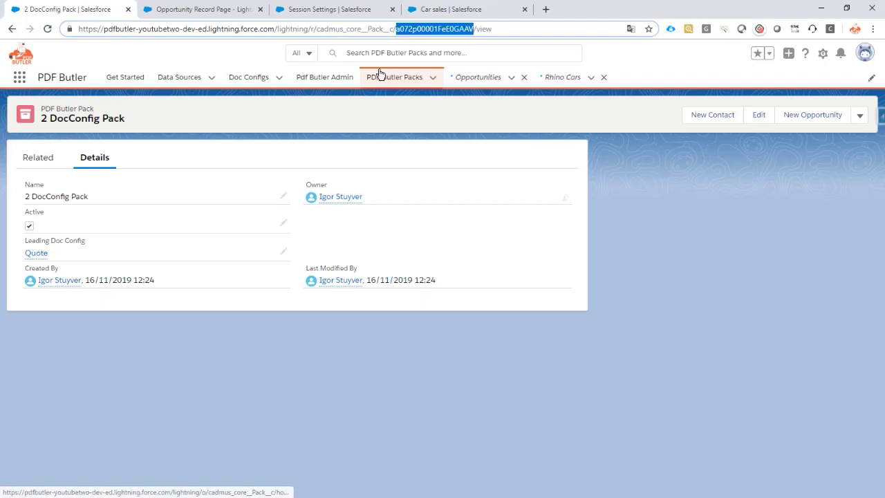
pyautogui.click(189, 14)
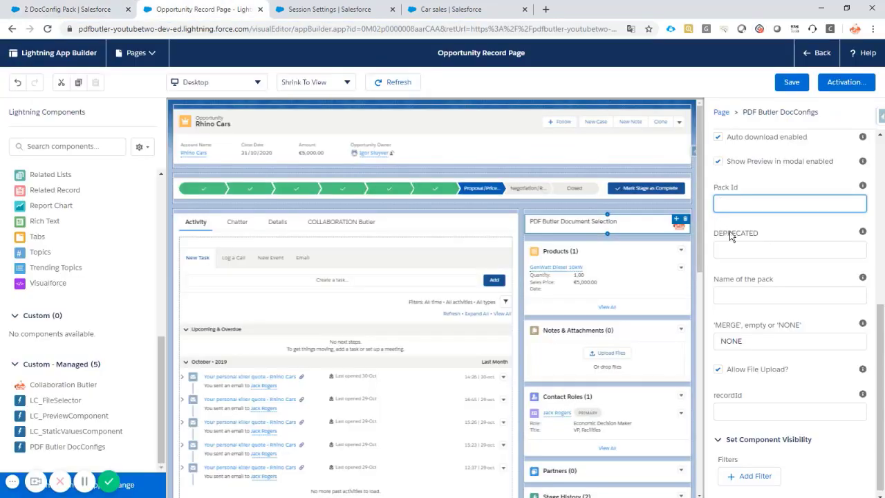
pyautogui.hotkey('ctrl', 'v')
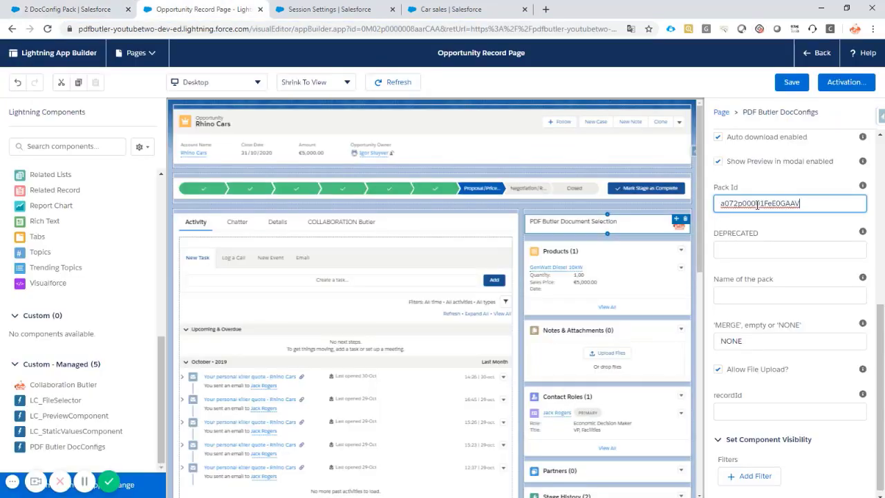
# Enter "2 DocConfigs" as the name of the pack in the PDF Butler DocConfigs component, with the merge option kept at NONE
pyautogui.click(742, 294)
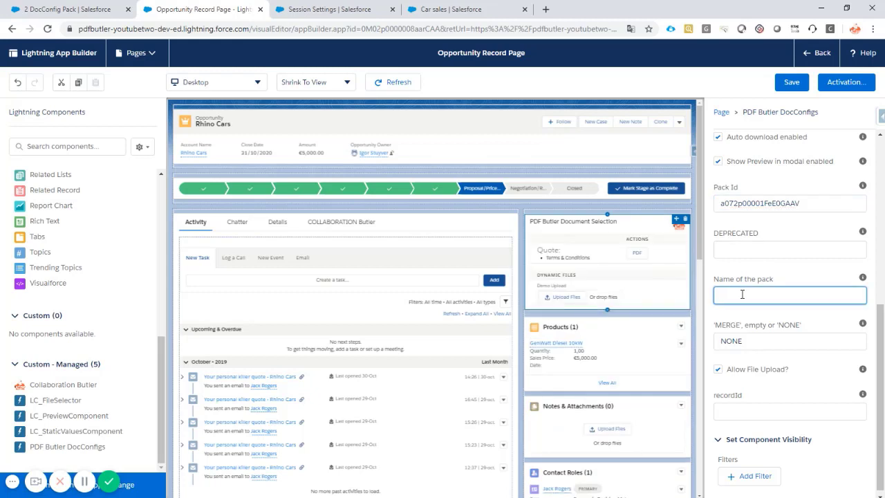
pyautogui.write('2 DocConfigs')
pyautogui.click(752, 342)
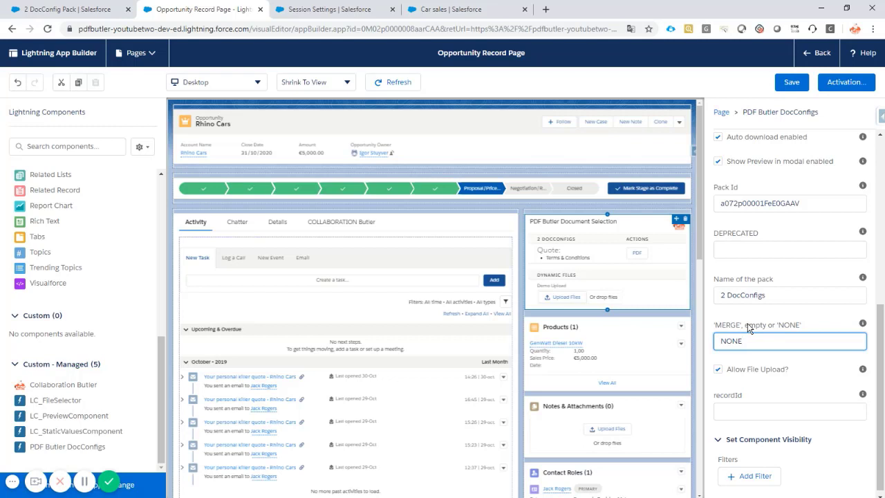
# Turn off file upload, auto download and preview in modal for the component, then save the page and return to the opportunity
pyautogui.click(718, 370)
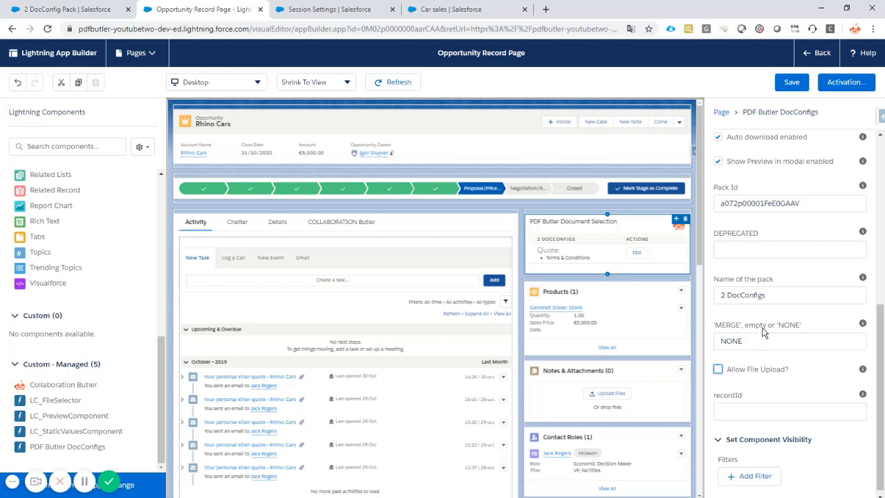
pyautogui.scroll(1, 764, 333)
pyautogui.click(718, 193)
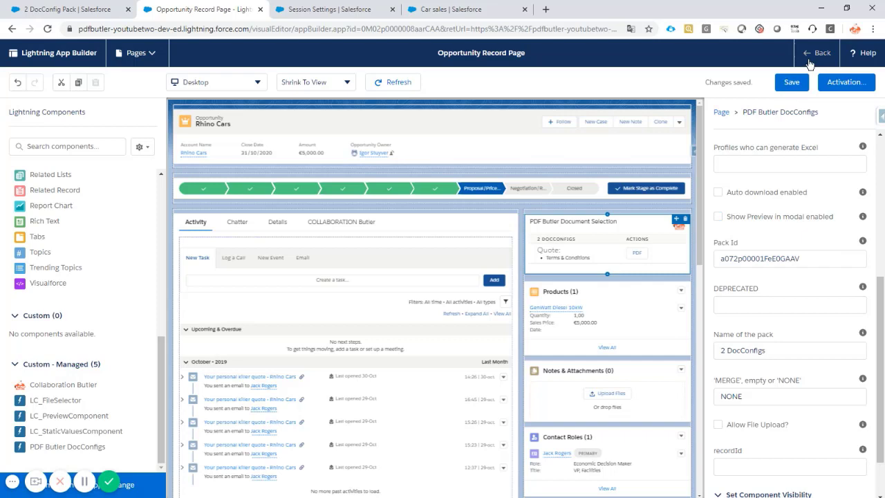
pyautogui.click(813, 54)
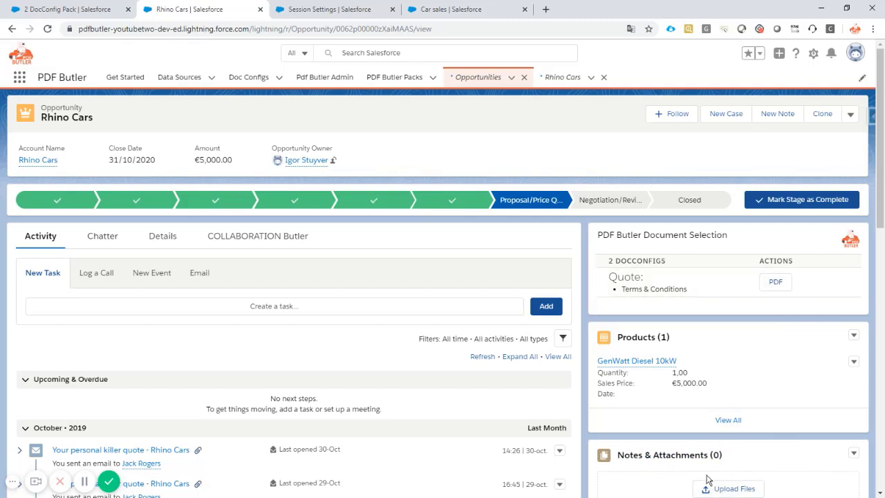
# Generate the Quote and Terms & Conditions pack as PDF for Rhino Cars and check the files in Notes & Attachments
pyautogui.click(772, 284)
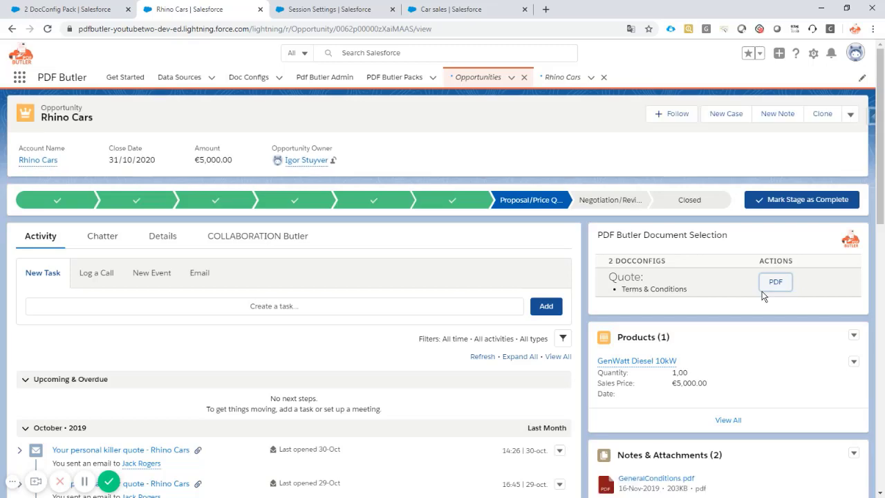
pyautogui.scroll(-2, 639, 284)
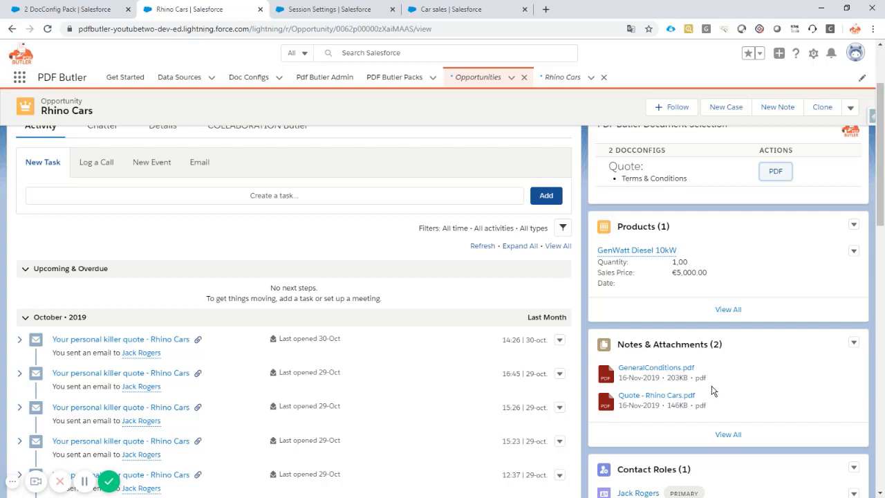
pyautogui.scroll(2, 716, 308)
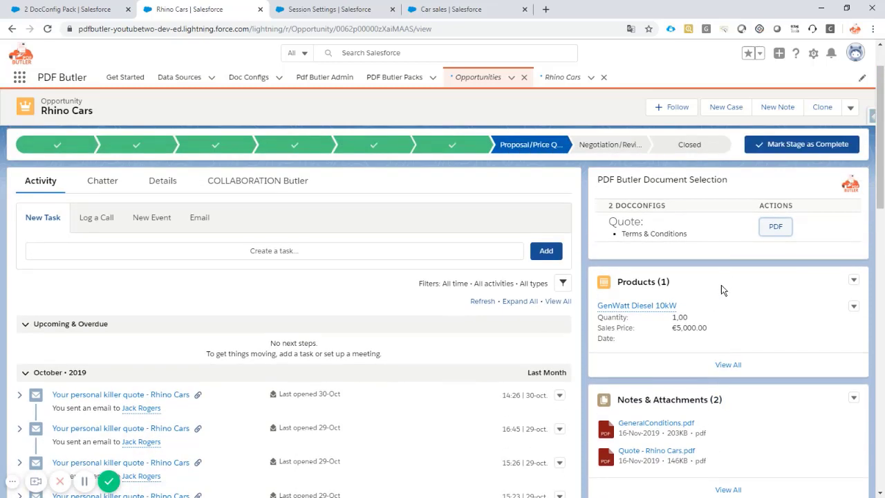
# Reopen the opportunity page for editing, set the DocConfigs component's merge option to MERGE and save the page
pyautogui.click(813, 53)
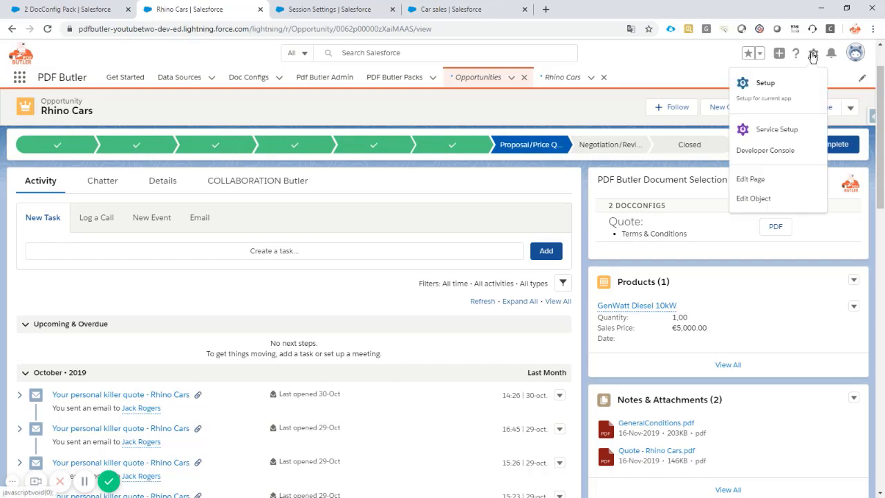
pyautogui.click(763, 181)
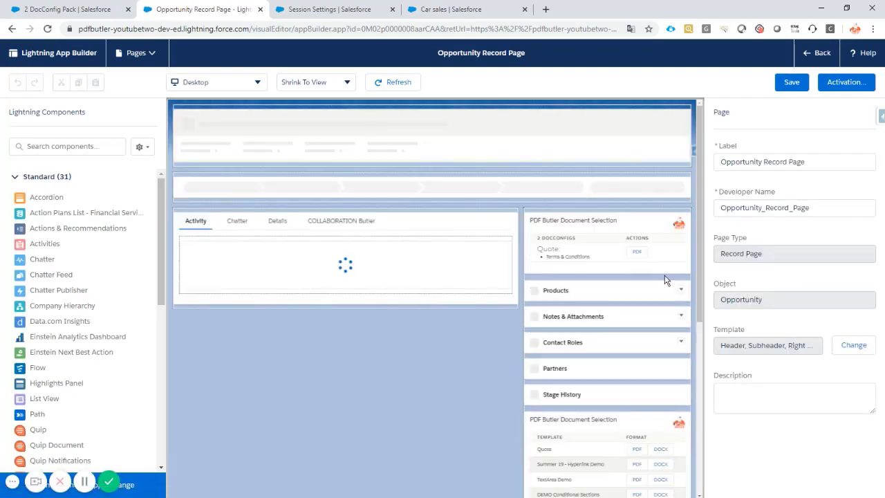
pyautogui.click(647, 264)
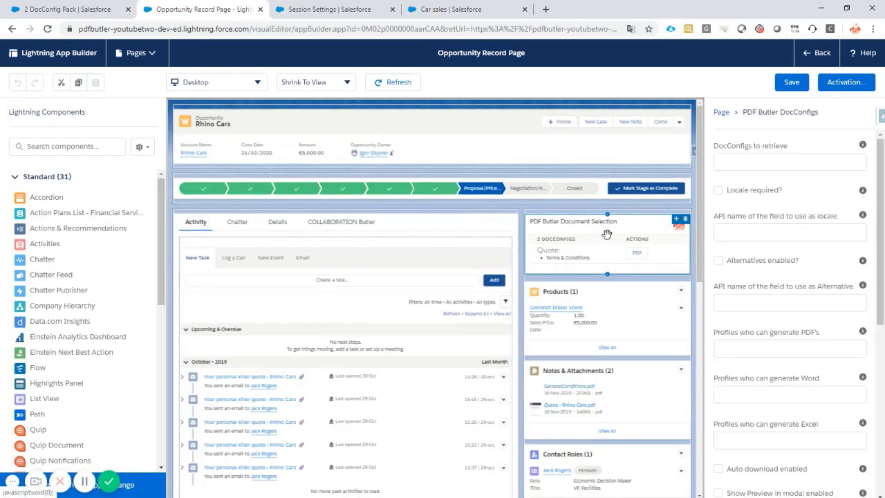
pyautogui.scroll(-1, 753, 249)
pyautogui.scroll(-3, 752, 249)
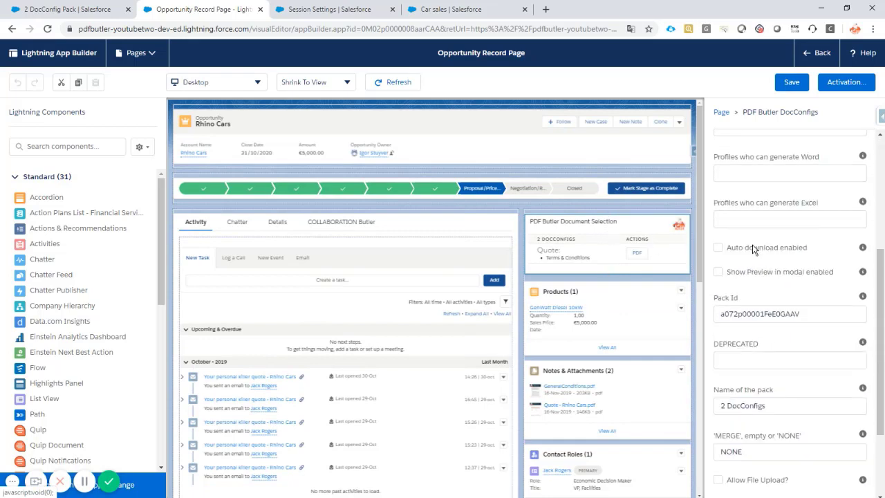
pyautogui.scroll(-2, 752, 244)
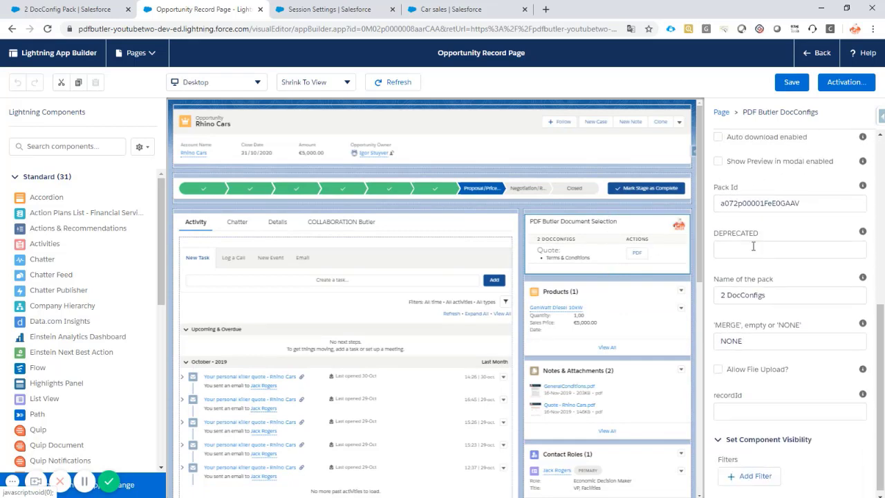
pyautogui.doubleClick(761, 334)
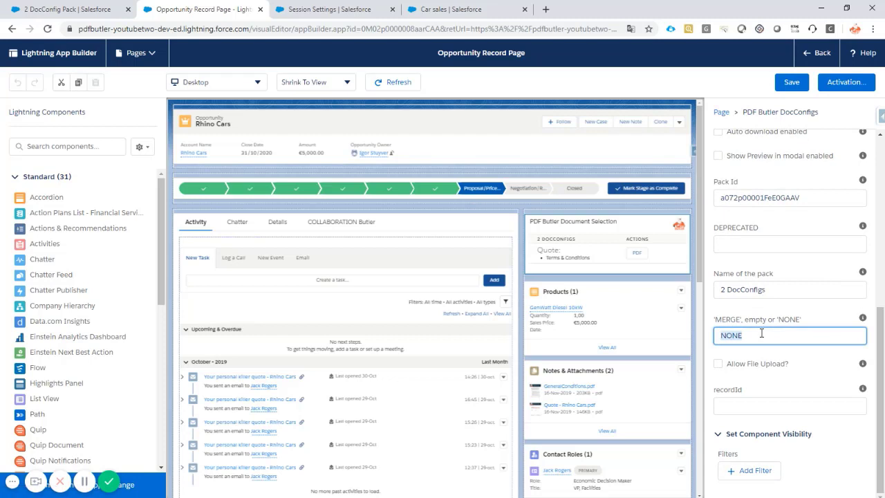
pyautogui.write('Merge')
pyautogui.doubleClick(761, 337)
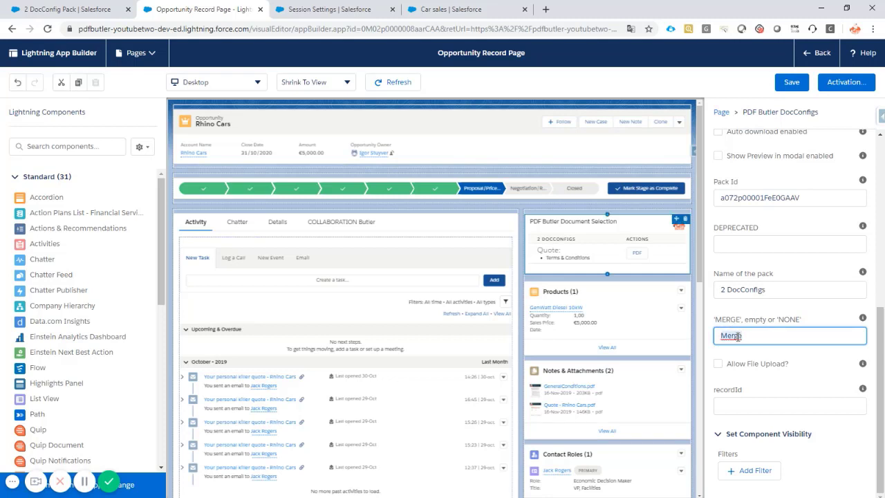
pyautogui.write('ME')
pyautogui.click(795, 84)
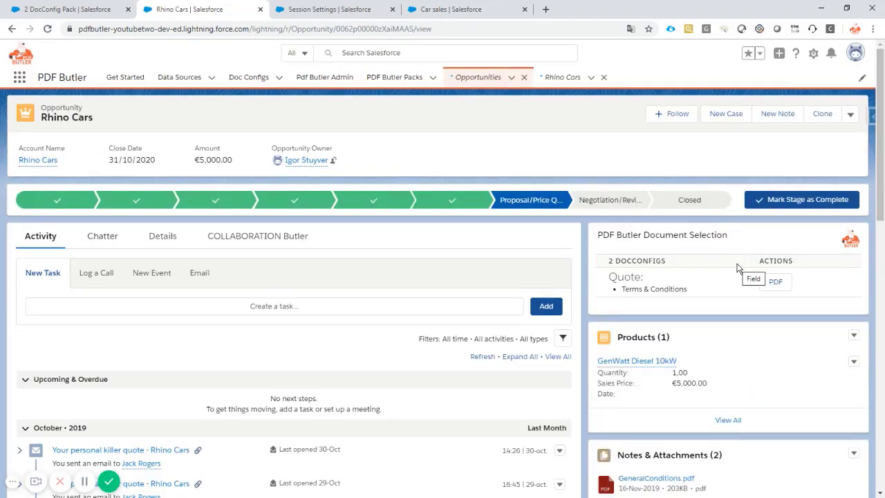
# Generate the pack as PDF again from the Rhino Cars opportunity with the MERGE option and check the attachments list
pyautogui.scroll(-1, 737, 269)
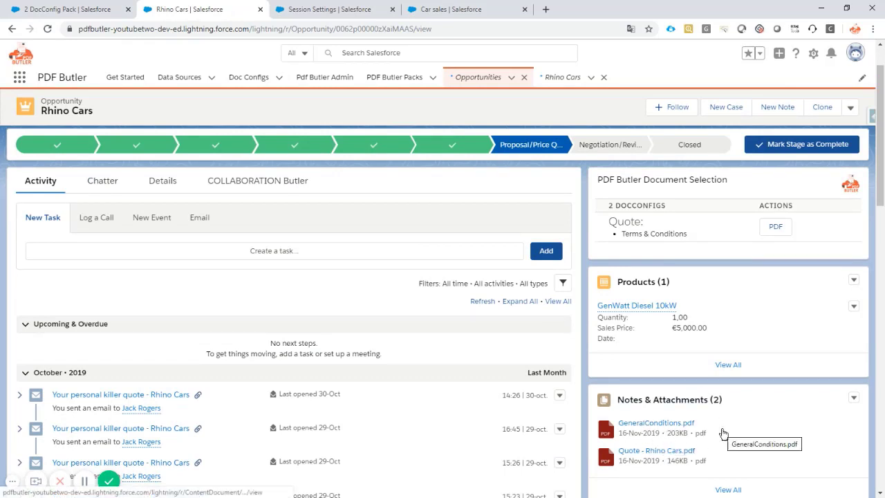
pyautogui.click(776, 228)
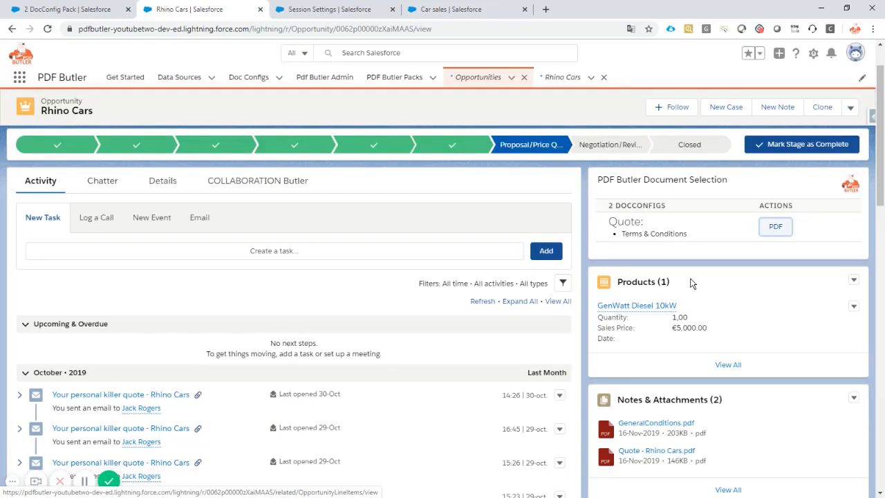
pyautogui.scroll(-1, 702, 330)
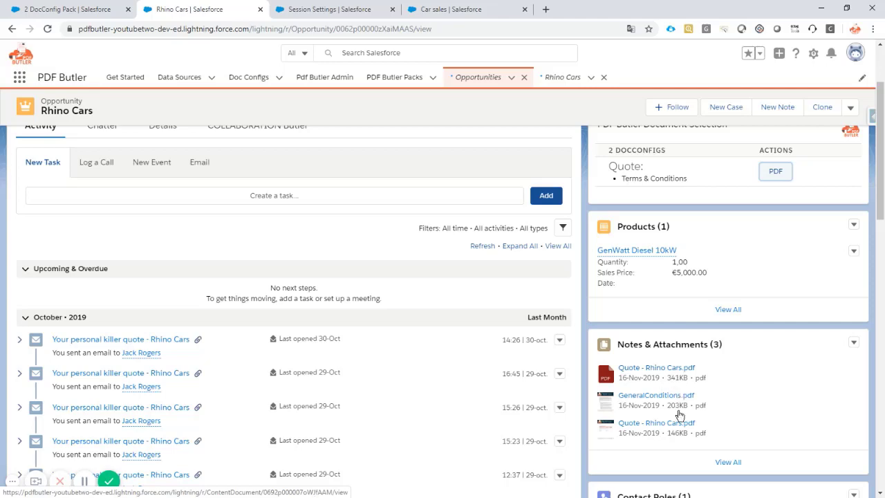
# Preview the newest Quote - Rhino Cars.pdf, look through its quote and subscription agreement pages, and close it
pyautogui.click(655, 368)
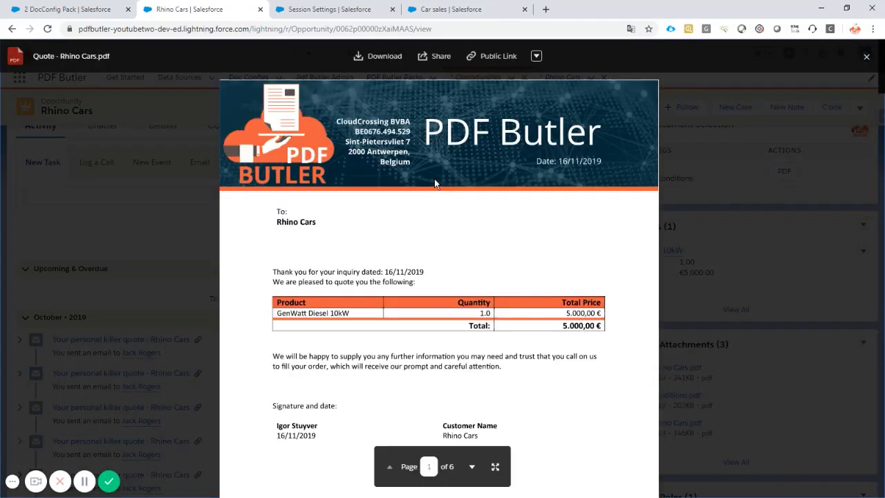
pyautogui.scroll(-3, 422, 169)
pyautogui.scroll(-8, 418, 166)
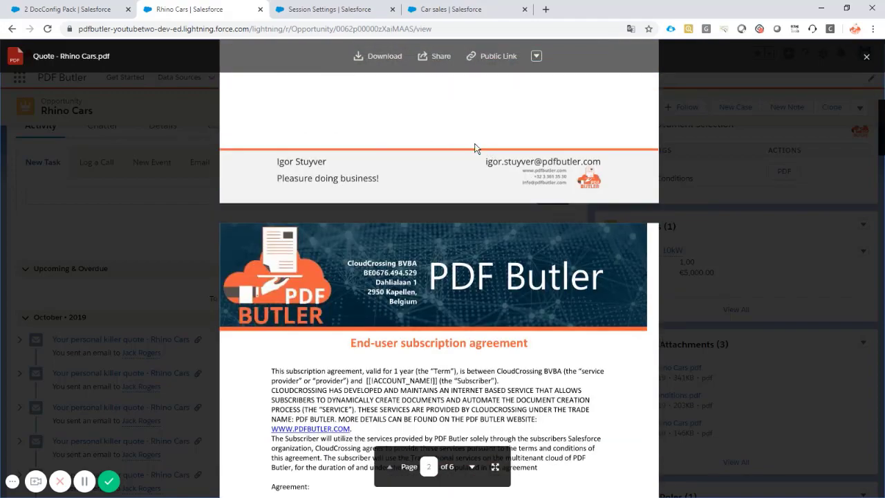
pyautogui.scroll(-10, 386, 180)
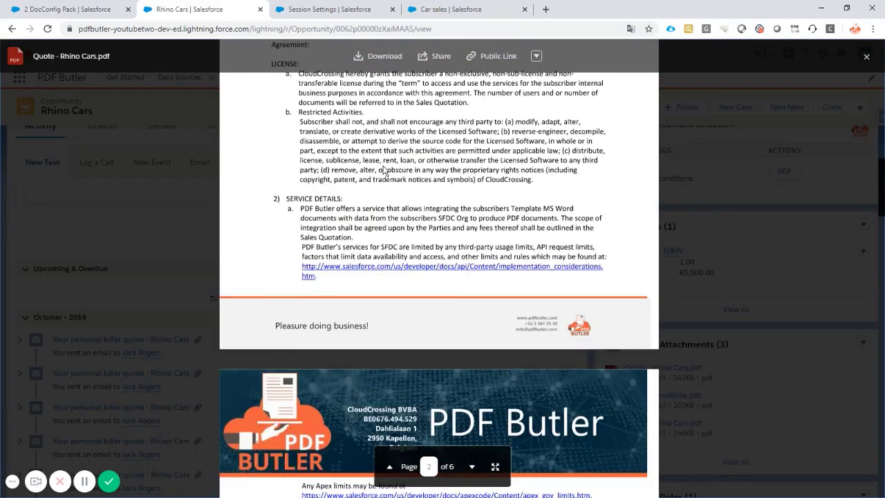
pyautogui.scroll(-10, 384, 170)
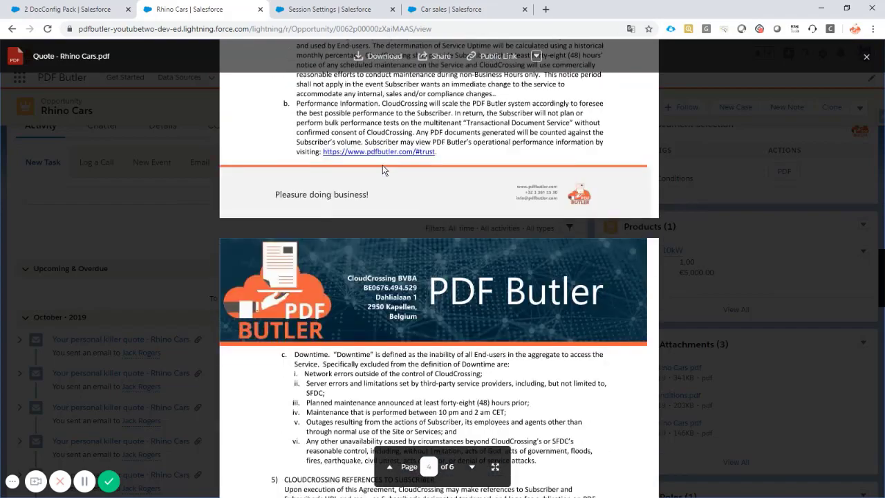
pyautogui.scroll(8, 383, 169)
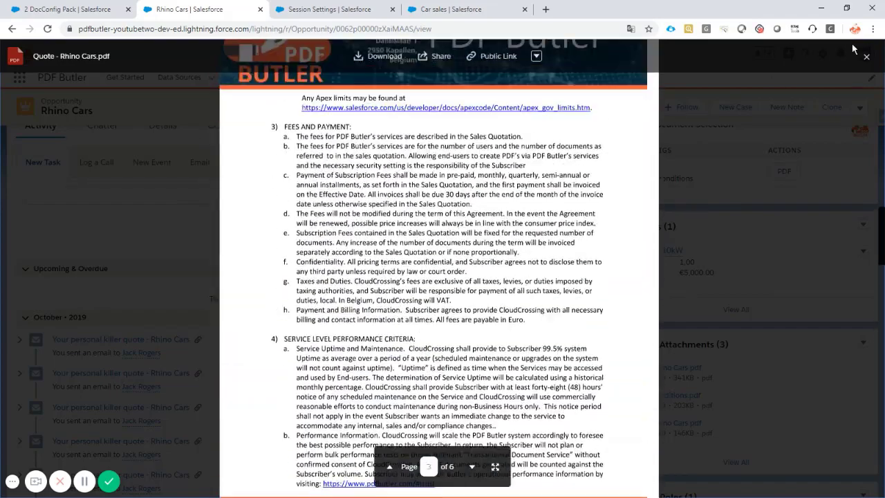
pyautogui.click(867, 56)
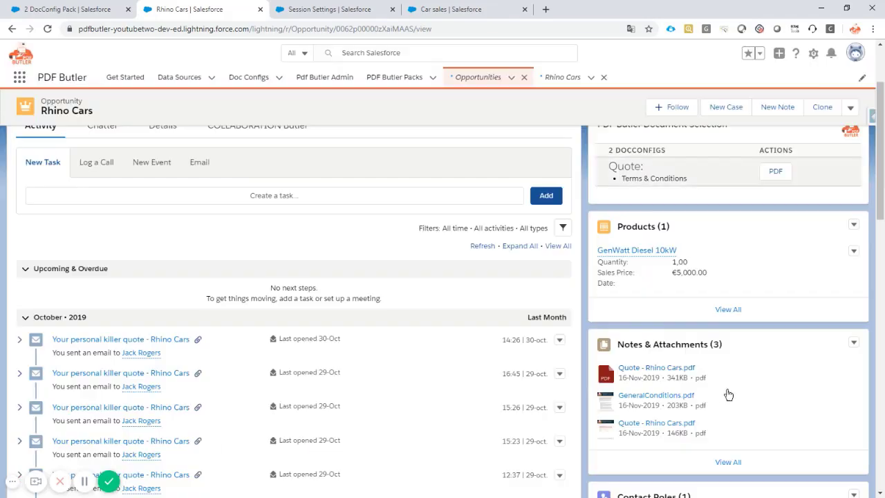
# Preview GeneralConditions.pdf and the older, separate Quote - Rhino Cars.pdf to compare them with the merged document
pyautogui.click(657, 395)
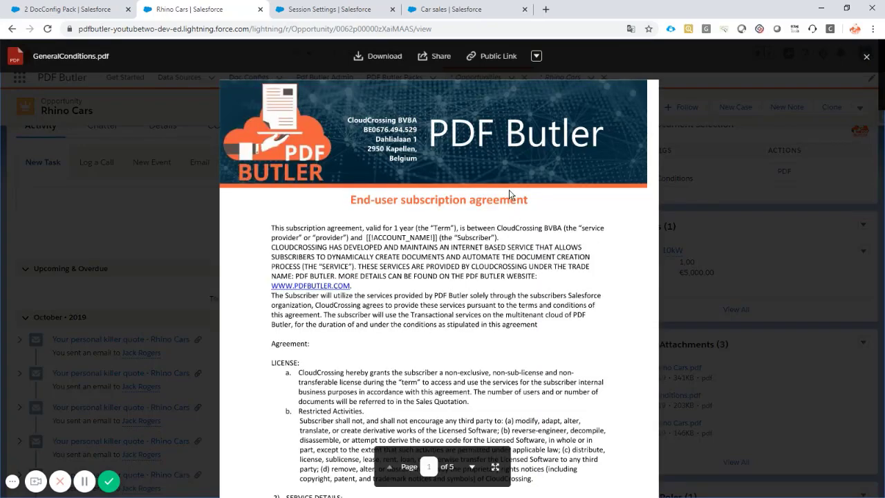
pyautogui.click(866, 56)
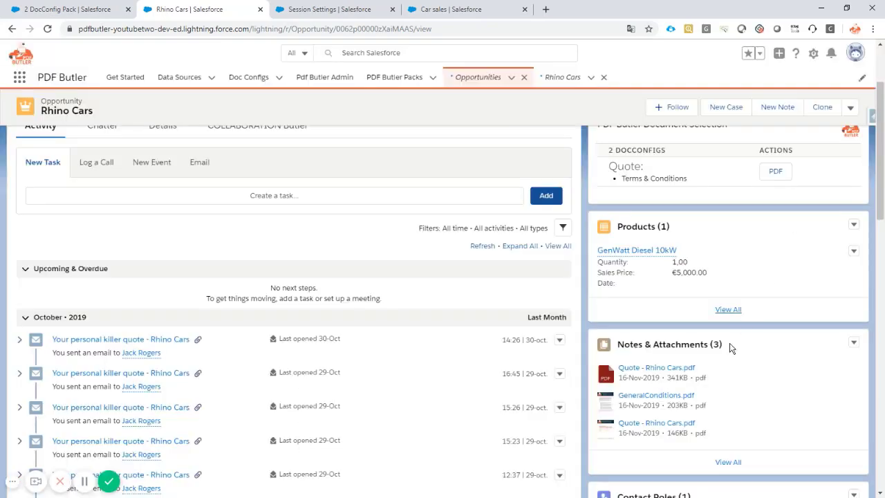
pyautogui.click(664, 423)
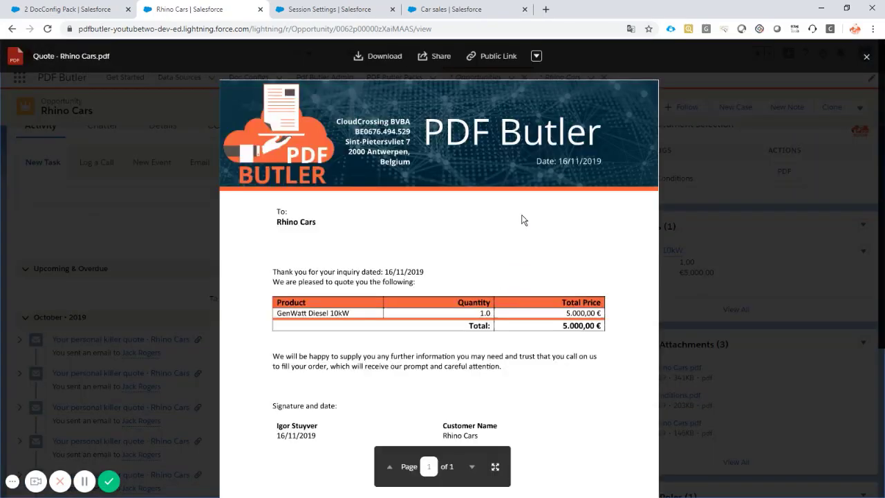